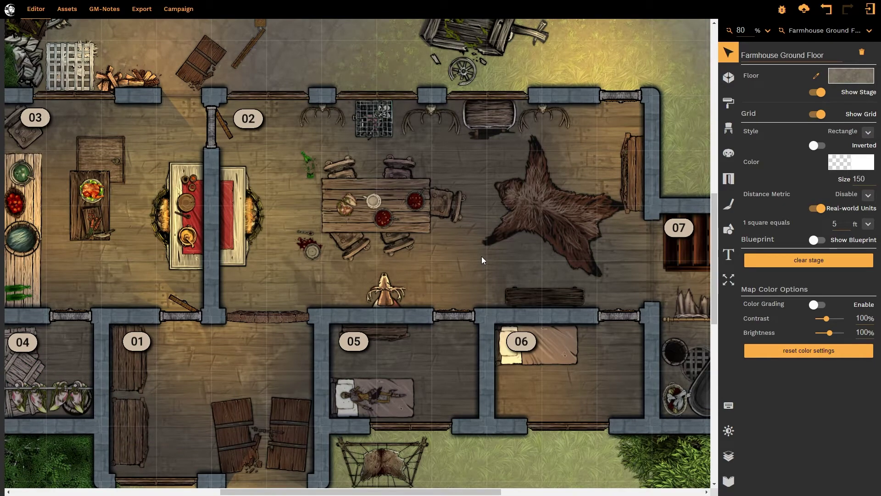
In room 02's Layers content list, select the whole rotting table group with its table, chairs and food.
{"action": "left_click", "coordinate": [729, 456]}
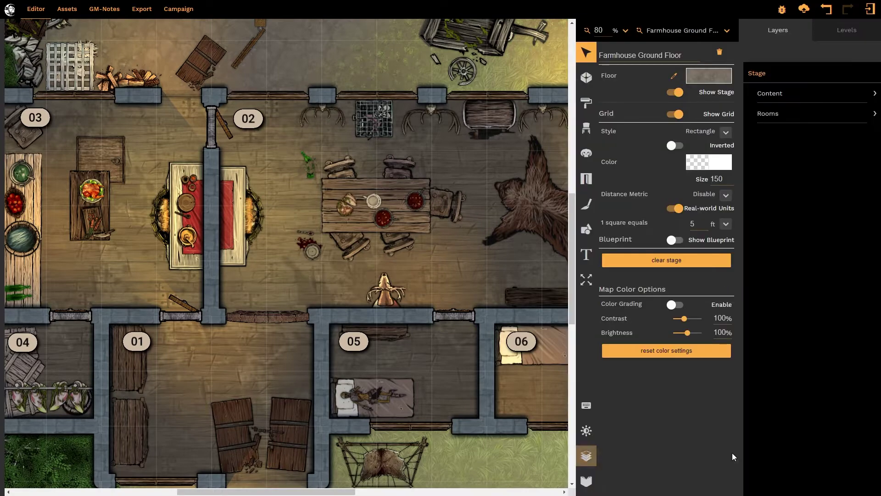
{"action": "left_click", "coordinate": [480, 161]}
{"action": "left_click", "coordinate": [775, 115]}
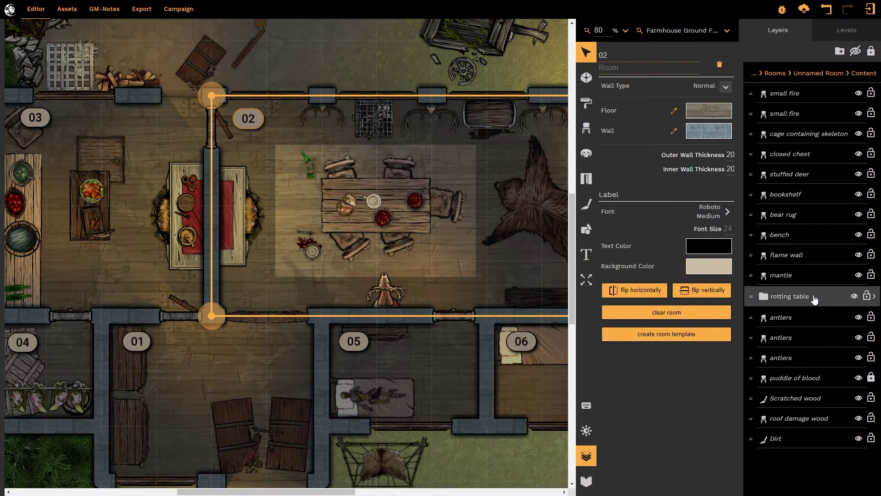
{"action": "left_click", "coordinate": [775, 301]}
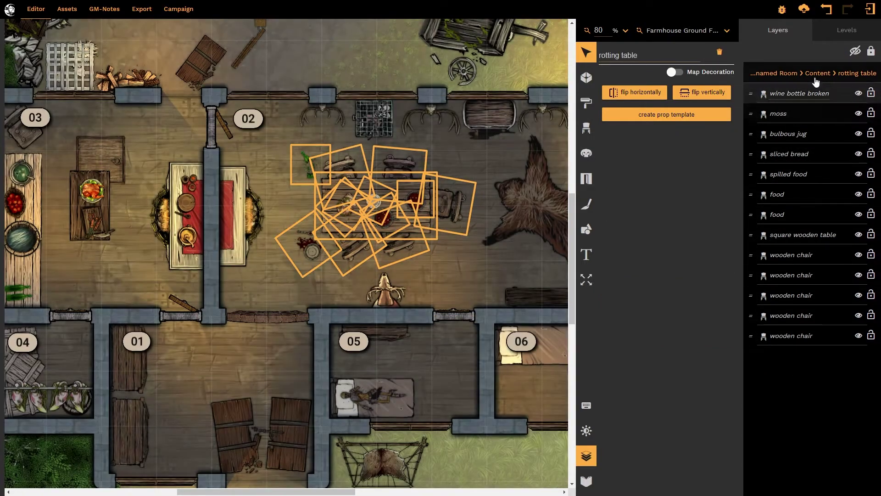
{"action": "left_click", "coordinate": [817, 75]}
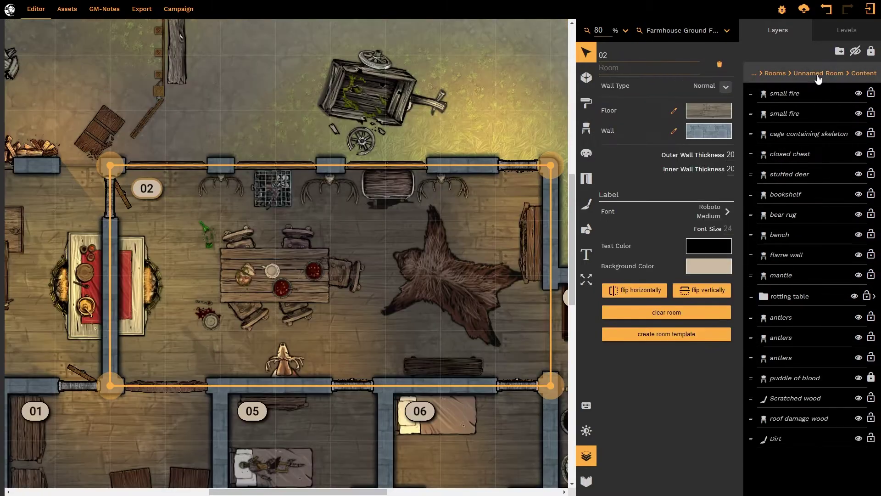
{"action": "left_click", "coordinate": [312, 278]}
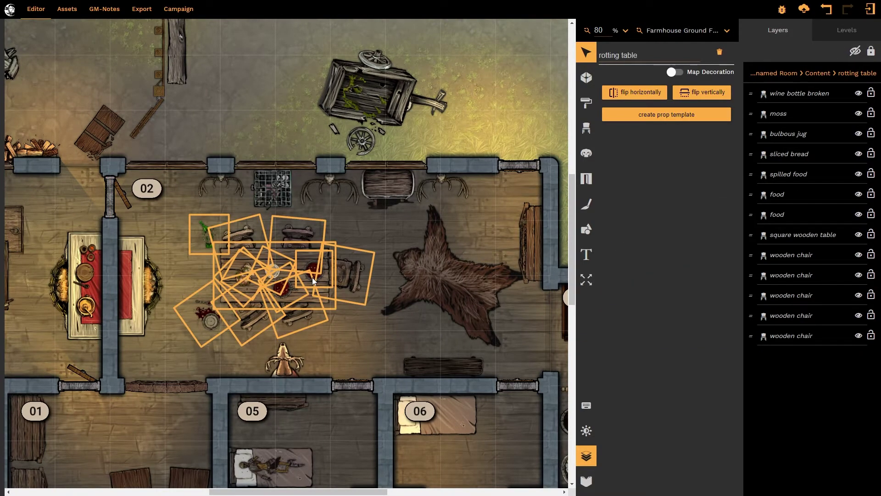
Start a prop template from the group and set its category to Furniture.
{"action": "left_click", "coordinate": [677, 120]}
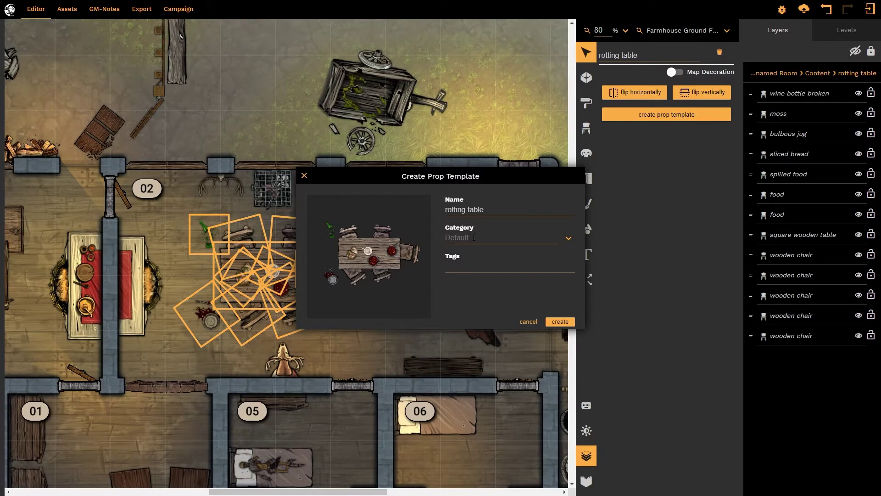
{"action": "left_click", "coordinate": [474, 238]}
{"action": "type", "text": "Fantasy"}
{"action": "key", "text": "BackSpace"}
{"action": "key", "text": "BackSpace"}
{"action": "key", "text": "BackSpace"}
{"action": "key", "text": "BackSpace"}
{"action": "key", "text": "BackSpace"}
{"action": "key", "text": "BackSpace"}
{"action": "key", "text": "BackSpace"}
{"action": "type", "text": "Furniture"}
{"action": "key", "text": "Tab"}
Tag the template with table, broken table and rotting food.
{"action": "type", "text": "table"}
{"action": "key", "text": "Return"}
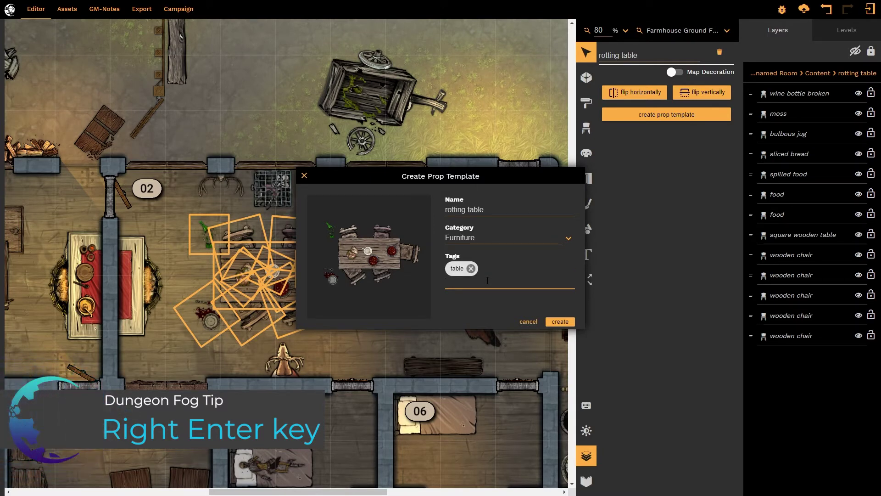
{"action": "type", "text": "broken table"}
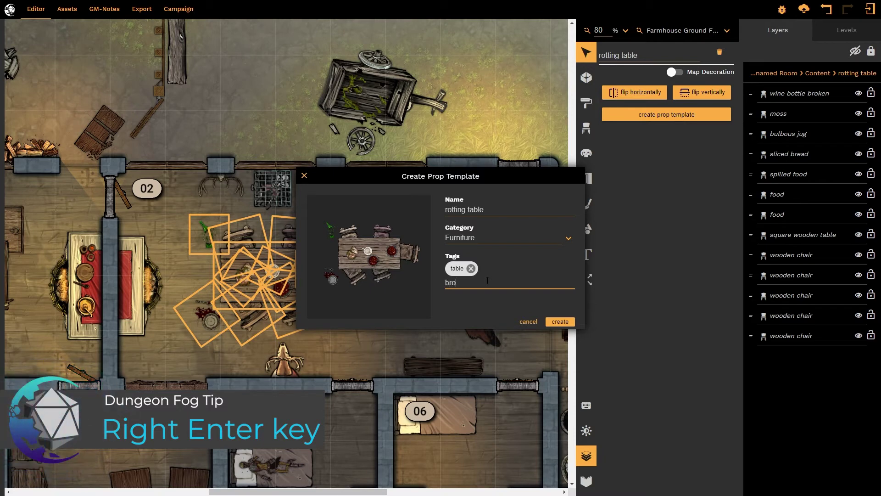
{"action": "key", "text": "Return"}
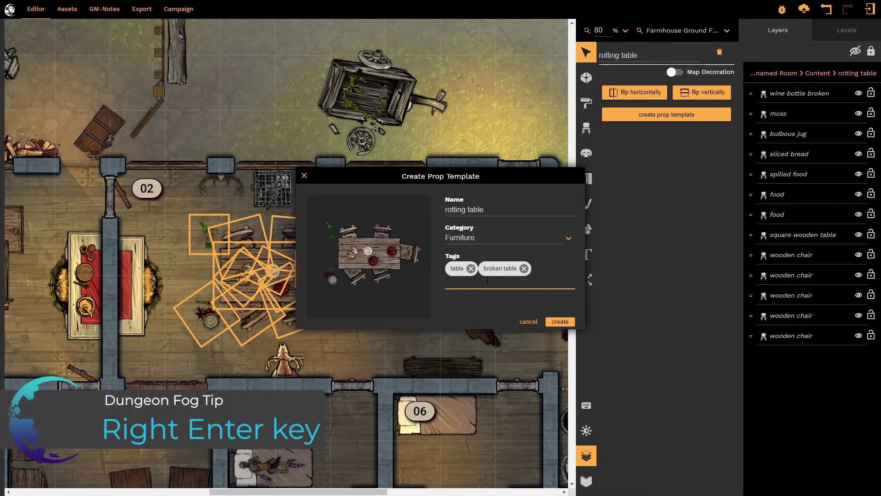
{"action": "type", "text": "rotting food"}
{"action": "key", "text": "Return"}
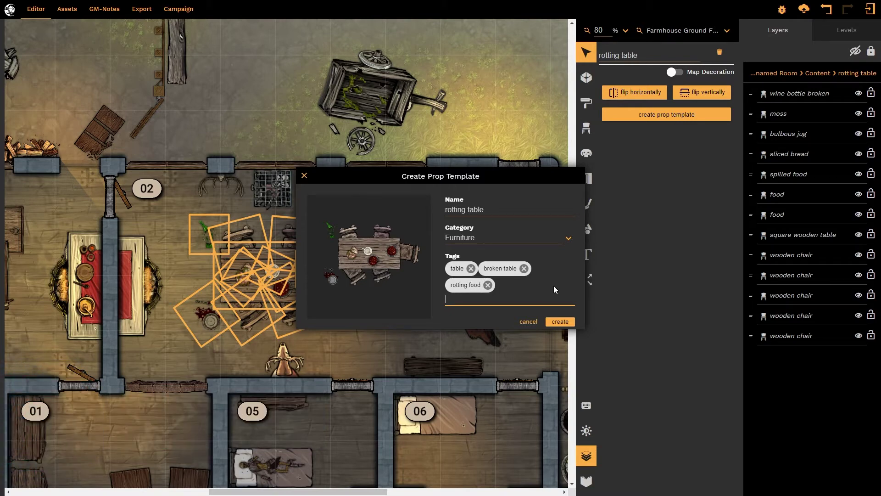
Save the rotting table template, leave the unsaved Farmhouse map, and open a new blank map.
{"action": "left_click", "coordinate": [560, 321]}
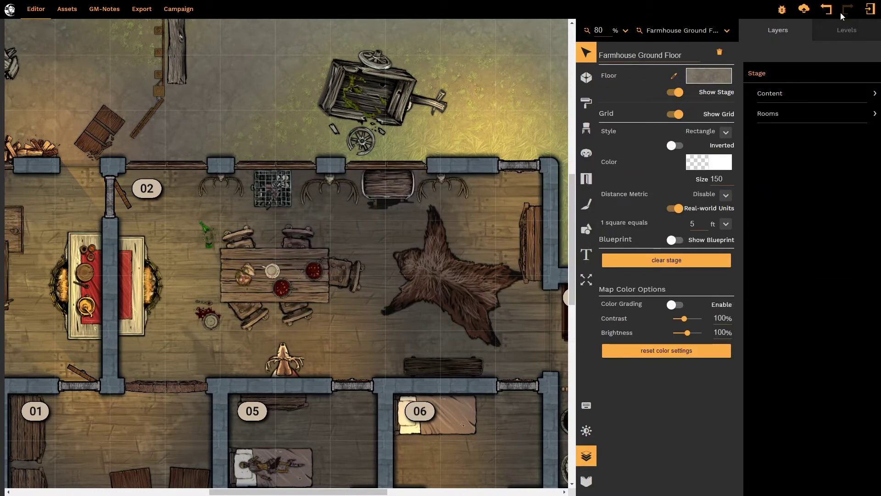
{"action": "left_click", "coordinate": [870, 14]}
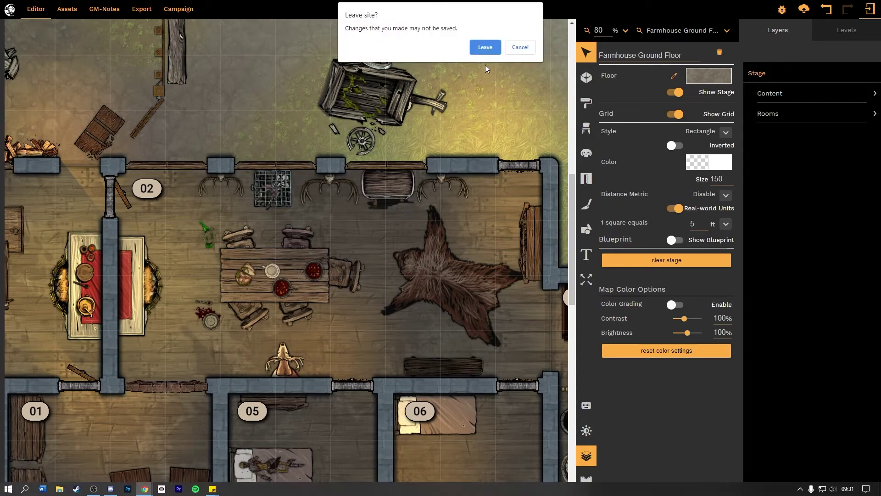
{"action": "left_click", "coordinate": [483, 44]}
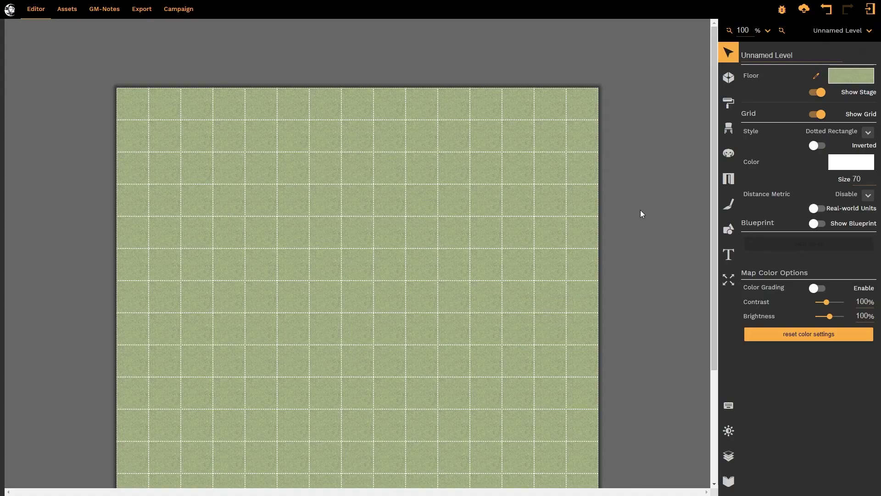
{"action": "scroll", "coordinate": [640, 210], "scroll_direction": "down", "scroll_amount": 2}
{"action": "scroll", "coordinate": [640, 210], "scroll_direction": "up", "scroll_amount": 1}
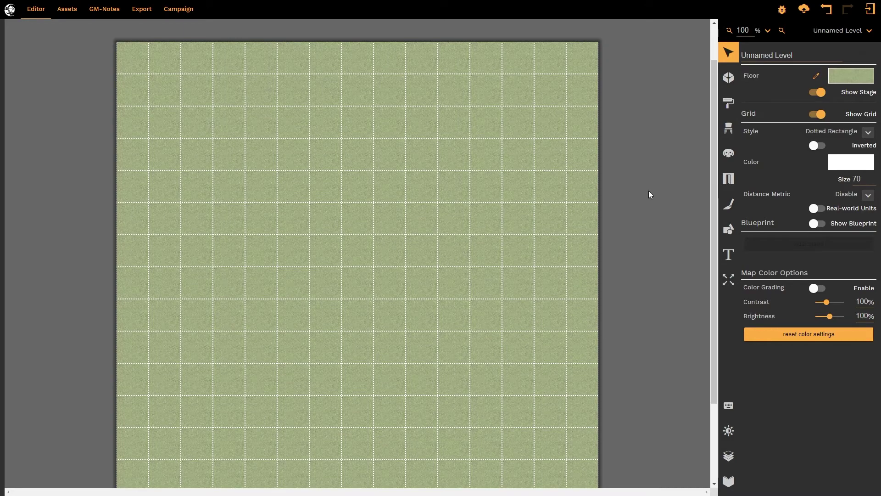
Pick the rotting table template from the saved Furniture templates for placing.
{"action": "left_click", "coordinate": [728, 129]}
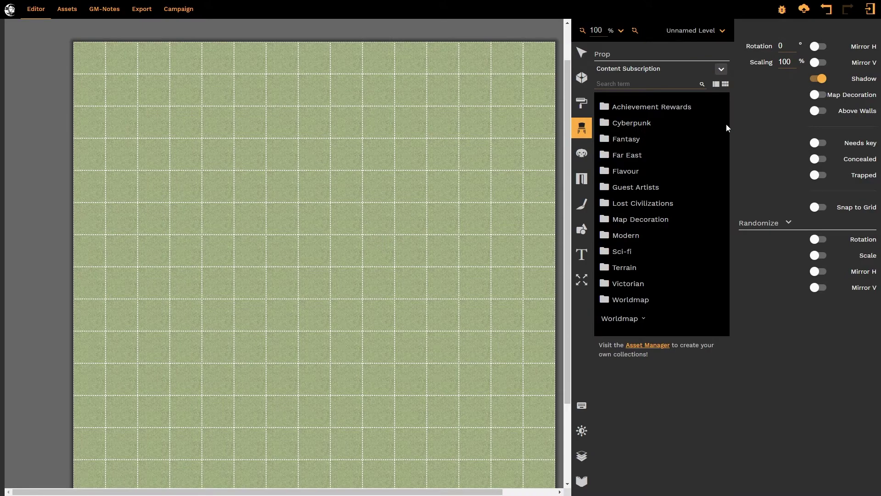
{"action": "left_click", "coordinate": [722, 70]}
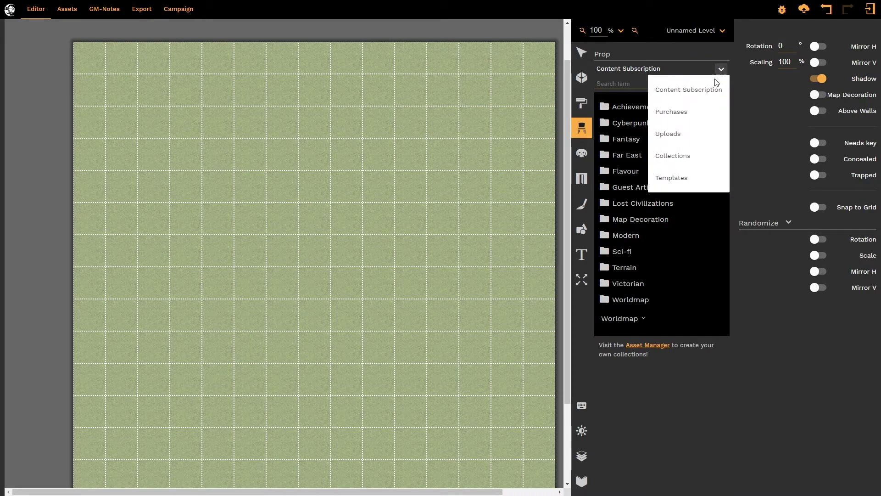
{"action": "left_click", "coordinate": [689, 173]}
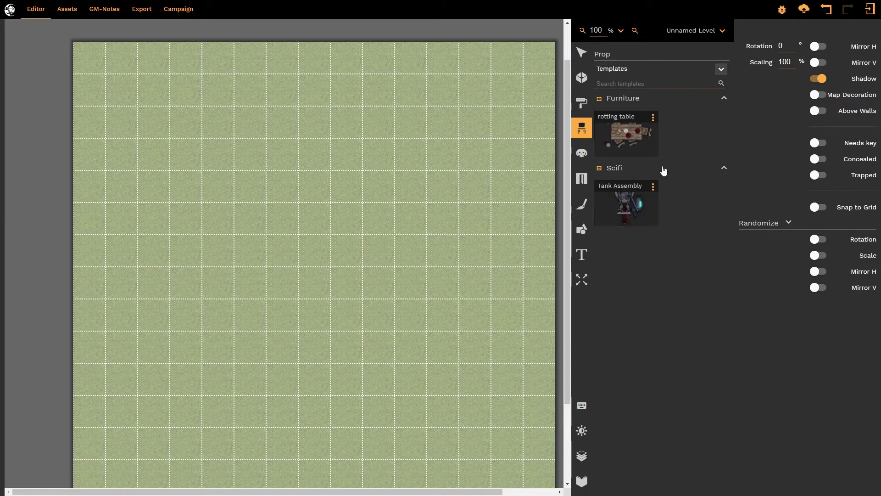
{"action": "left_click", "coordinate": [647, 146]}
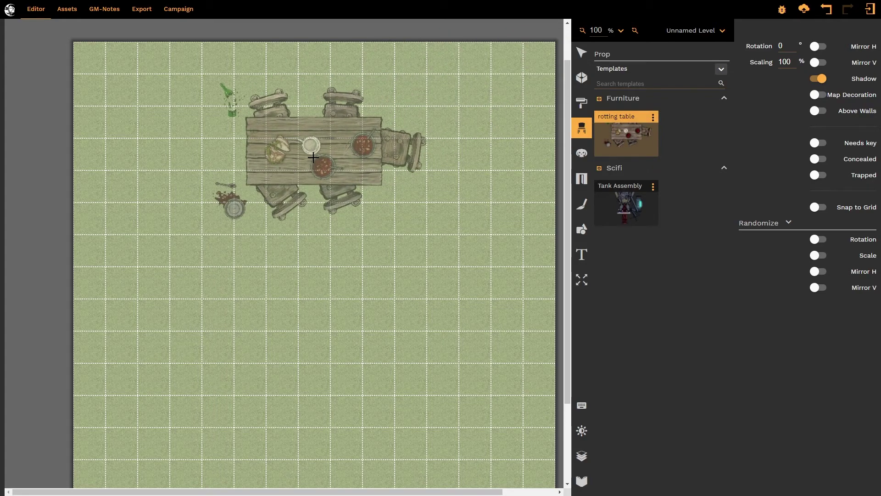
Place the rotting table near the top of the map and undo the chair's accidental enlargement.
{"action": "left_click", "coordinate": [314, 158]}
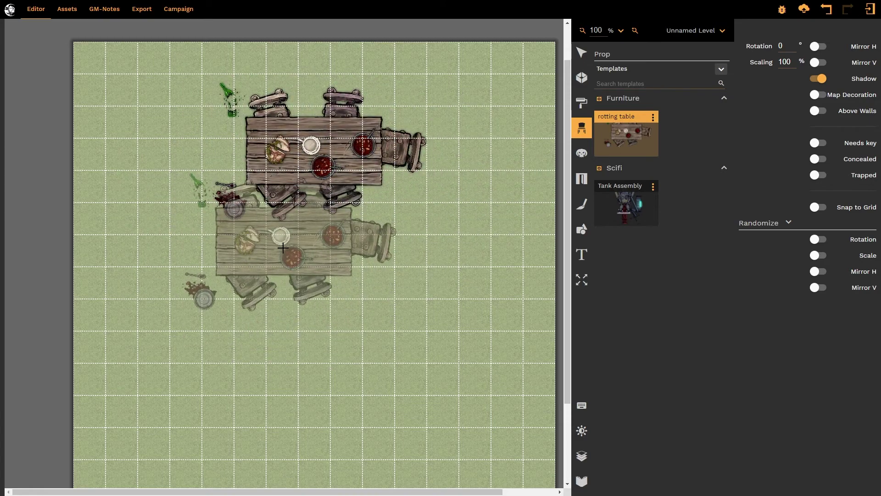
{"action": "left_click", "coordinate": [579, 53]}
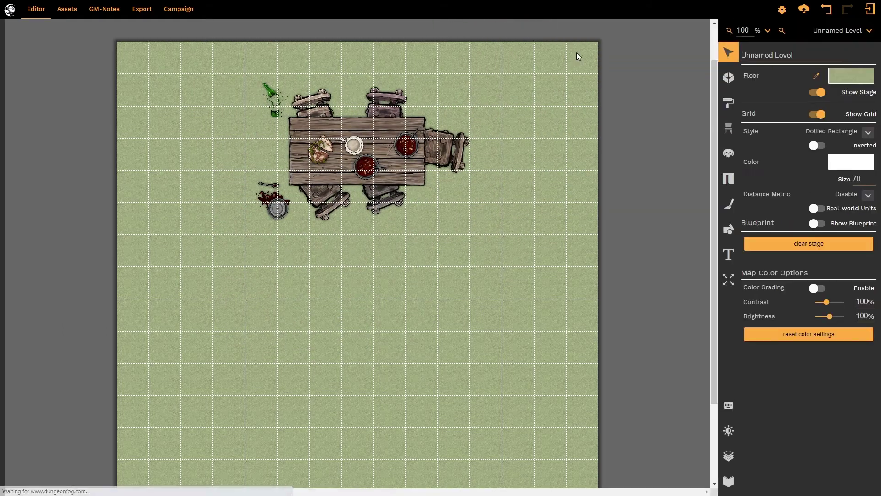
{"action": "key", "text": "ctrl+a"}
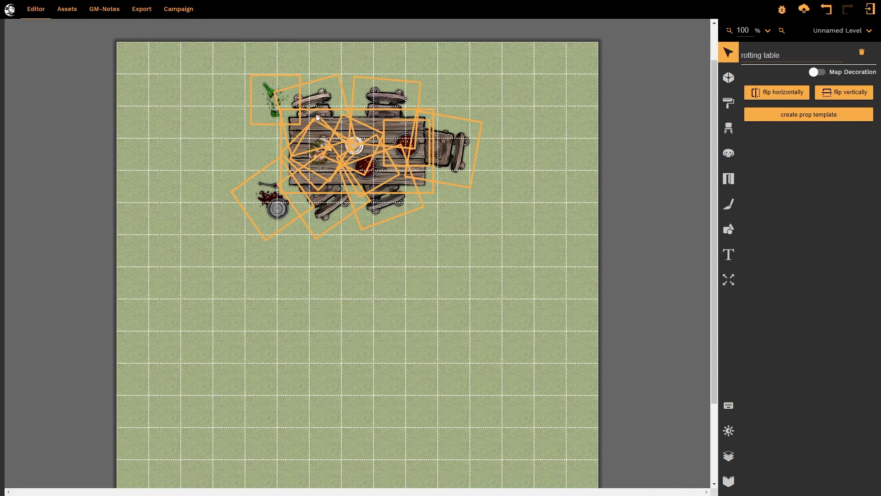
{"action": "left_click", "coordinate": [442, 152]}
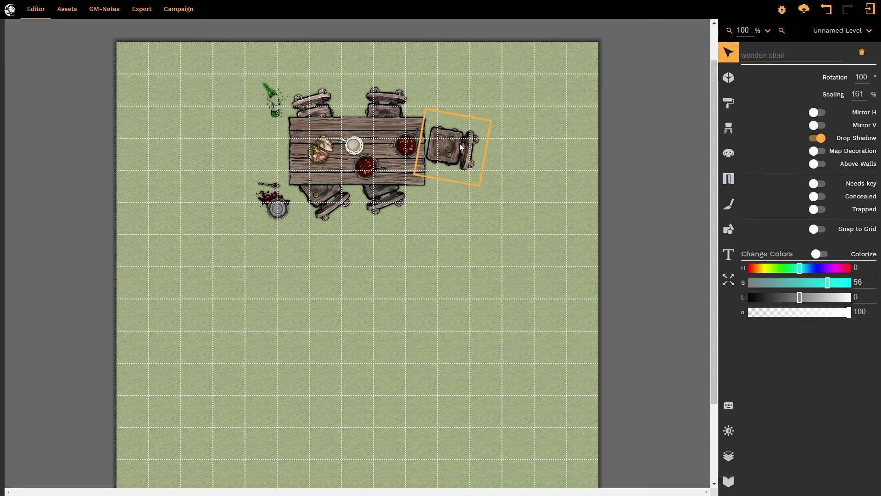
{"action": "key", "text": "ctrl+z"}
Nudge the red food bowl slightly upward and rotate the bulbous jug to 230°.
{"action": "left_click", "coordinate": [366, 168]}
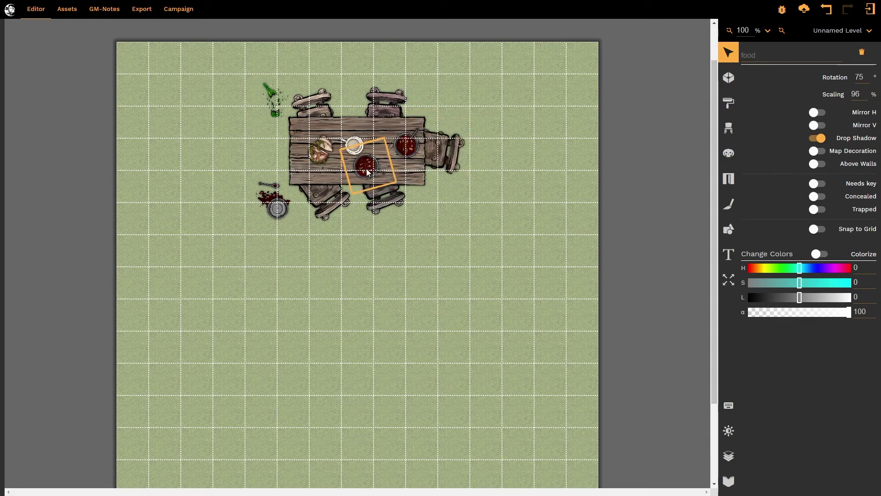
{"action": "left_click_drag", "start_coordinate": [368, 171], "coordinate": [367, 169]}
{"action": "left_click", "coordinate": [354, 149]}
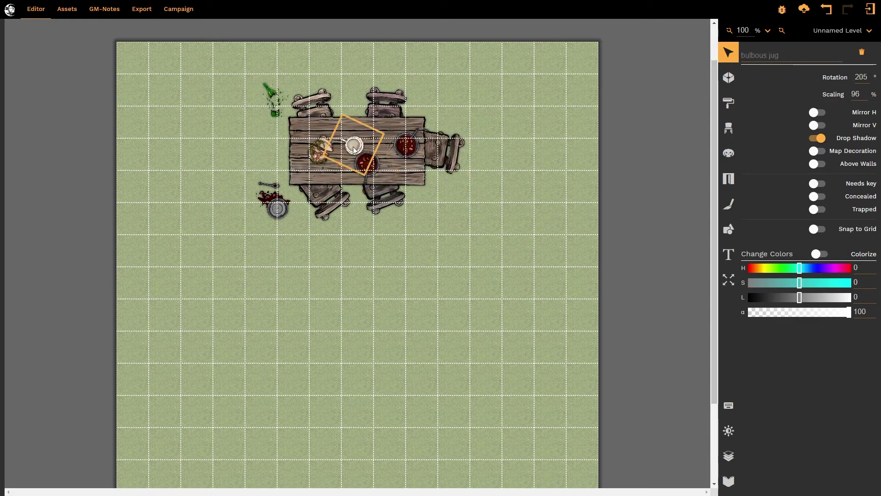
{"action": "scroll", "coordinate": [354, 149], "scroll_direction": "up", "scroll_amount": 3}
{"action": "scroll", "coordinate": [356, 148], "scroll_direction": "up", "scroll_amount": 2}
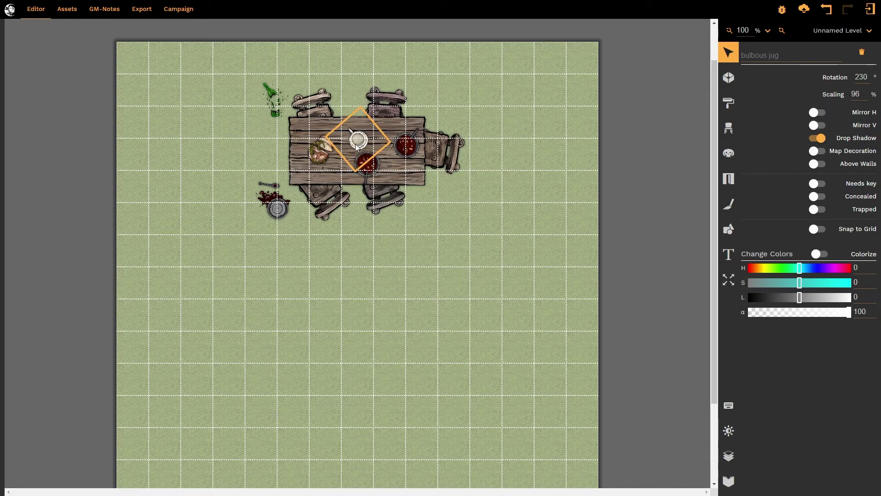
Deselect the jug by clicking an empty spot on the map.
{"action": "left_click", "coordinate": [536, 197]}
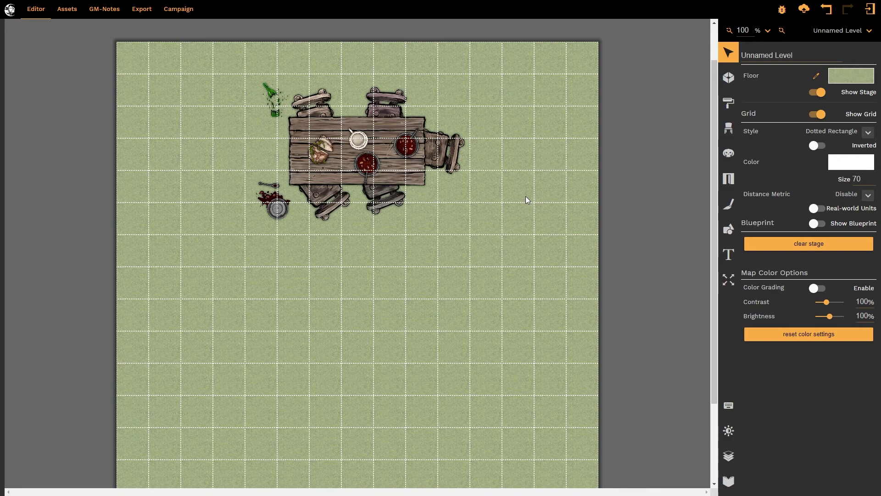
Place one Tank Assembly sci-fi template in the lower half of the map.
{"action": "left_click", "coordinate": [729, 128]}
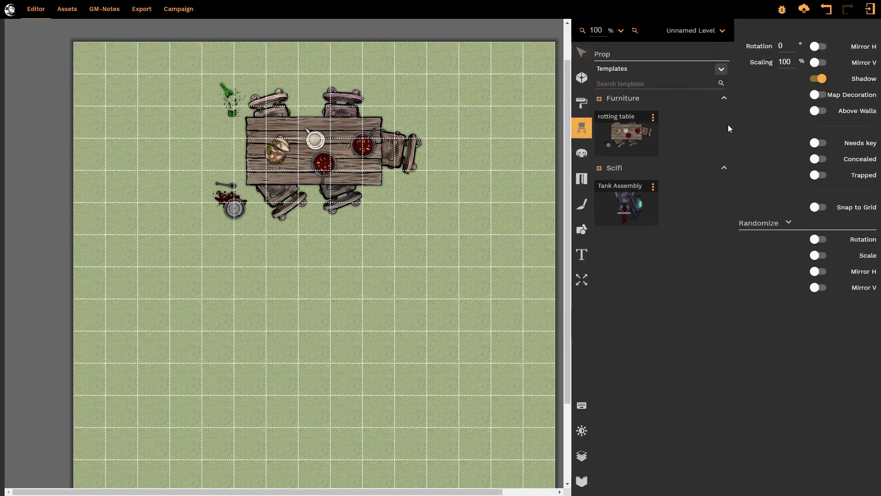
{"action": "left_click", "coordinate": [624, 208]}
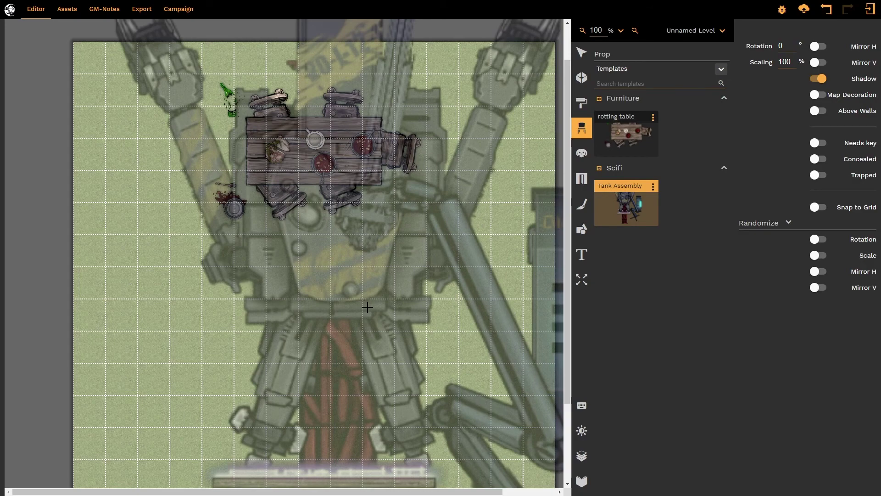
{"action": "scroll", "coordinate": [367, 305], "scroll_direction": "down", "scroll_amount": 5}
{"action": "left_click", "coordinate": [409, 299]}
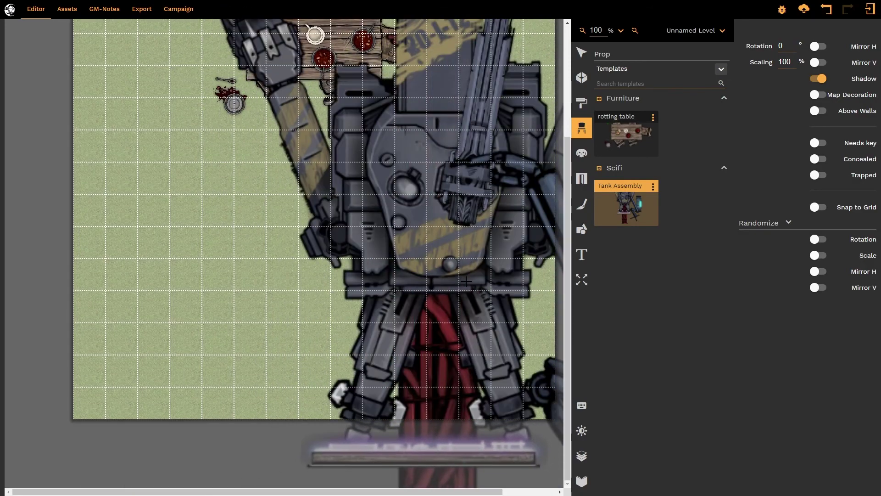
{"action": "scroll", "coordinate": [211, 254], "scroll_direction": "up", "scroll_amount": 2}
{"action": "scroll", "coordinate": [210, 254], "scroll_direction": "up", "scroll_amount": 4}
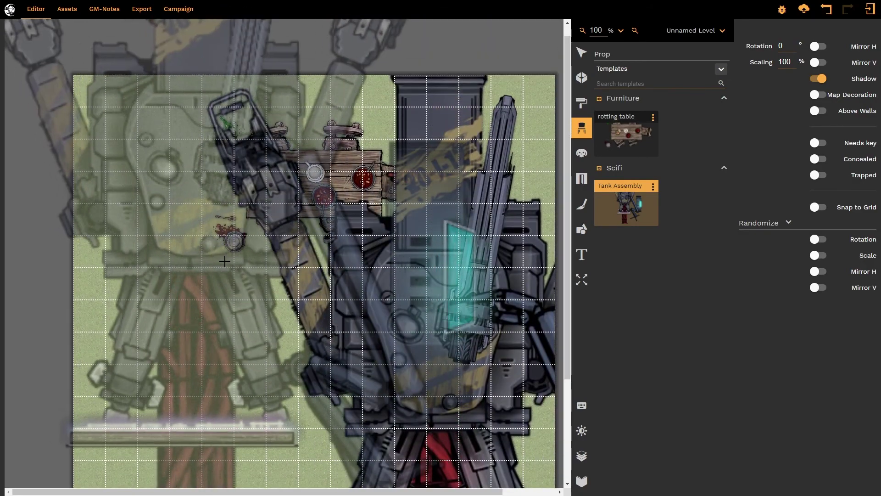
{"action": "key", "text": "Escape"}
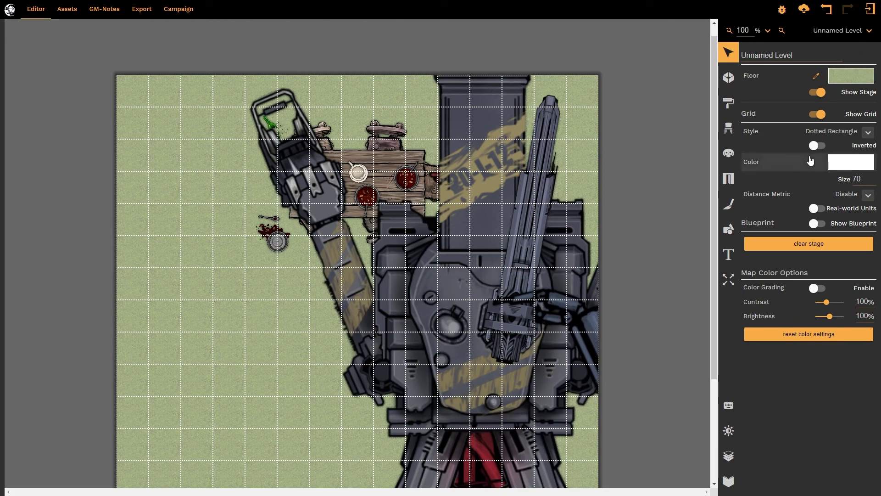
Shrink the Tank Assembly and move it left and down beneath the rotting table.
{"action": "left_click", "coordinate": [500, 324]}
{"action": "scroll", "coordinate": [504, 286], "scroll_direction": "down", "scroll_amount": 6}
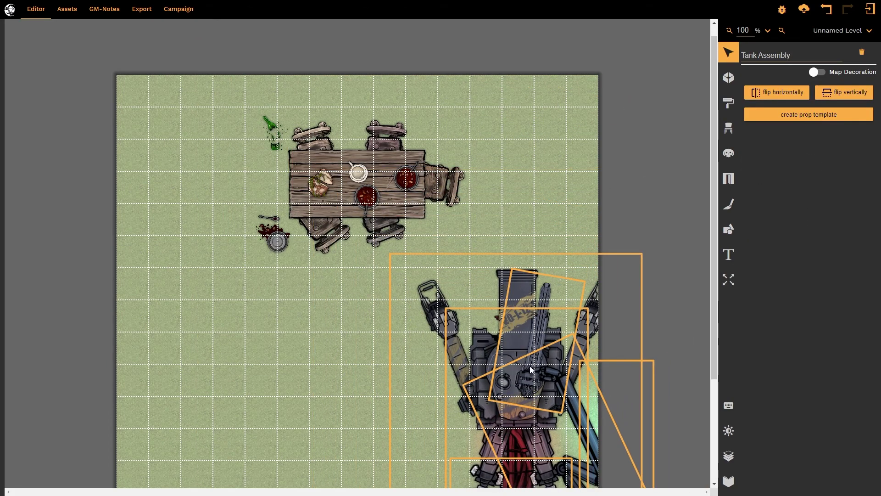
{"action": "left_click_drag", "start_coordinate": [530, 370], "coordinate": [431, 352]}
{"action": "scroll", "coordinate": [567, 296], "scroll_direction": "down", "scroll_amount": 2}
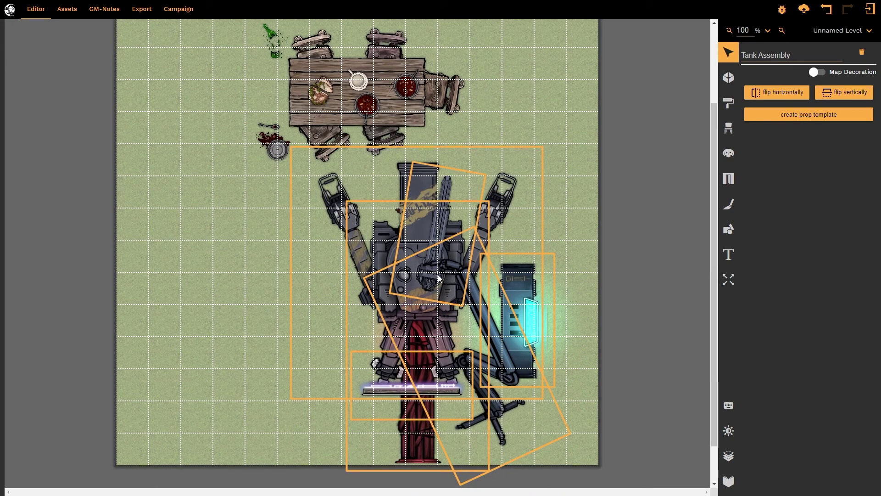
{"action": "left_click_drag", "start_coordinate": [428, 275], "coordinate": [329, 343]}
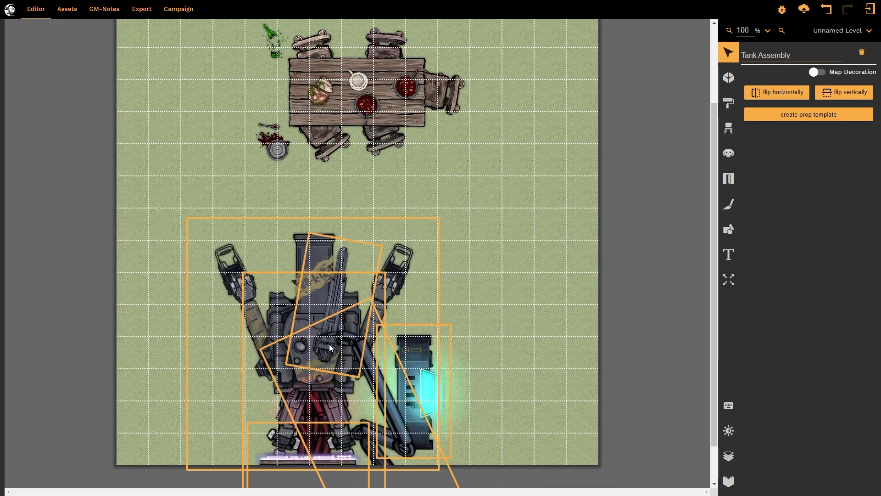